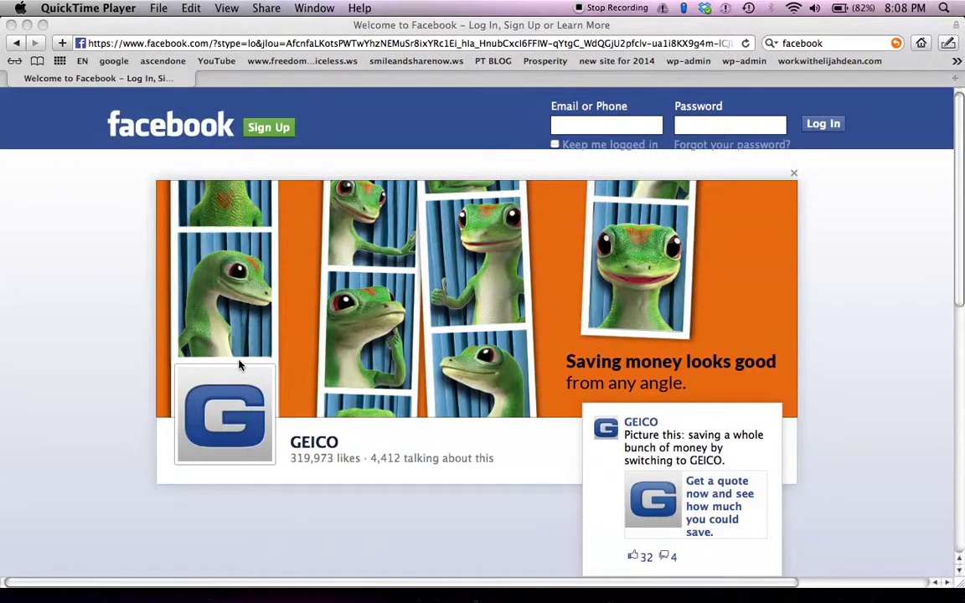
# Make the Safari window with the Facebook login page the active window
pyautogui.click(139, 369)
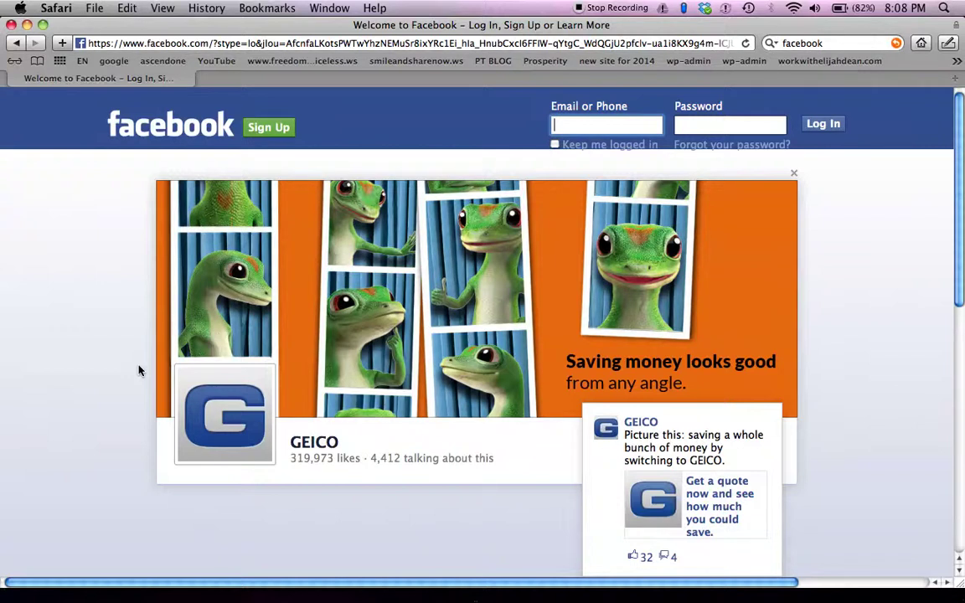
# Sign in to Facebook with the account's email address and password
pyautogui.write('work')
pyautogui.press('BackSpace')
pyautogui.press('BackSpace')
pyautogui.press('BackSpace')
pyautogui.press('Tab')
pyautogui.write('••••••••••')
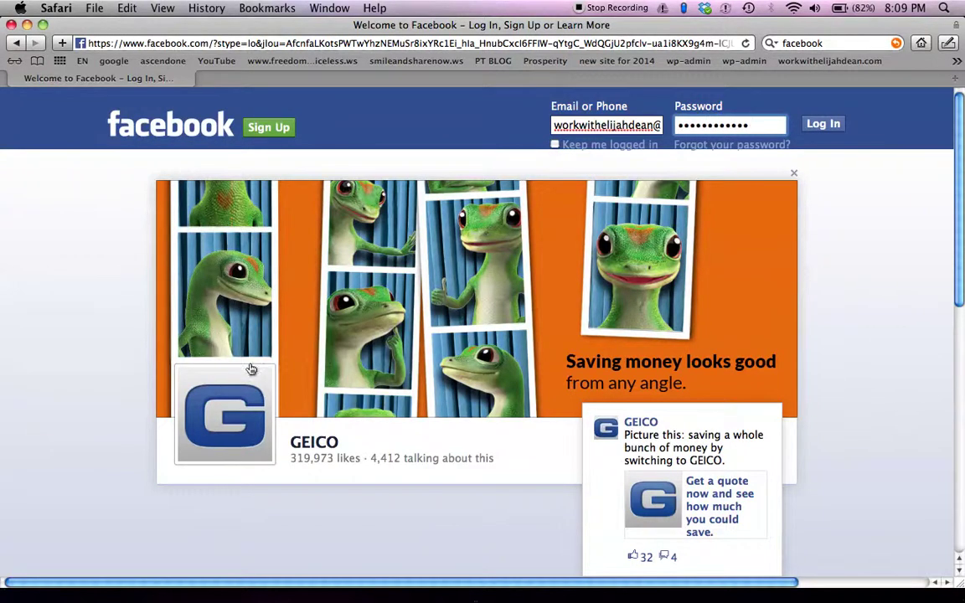
pyautogui.write('•')
pyautogui.press('Return')
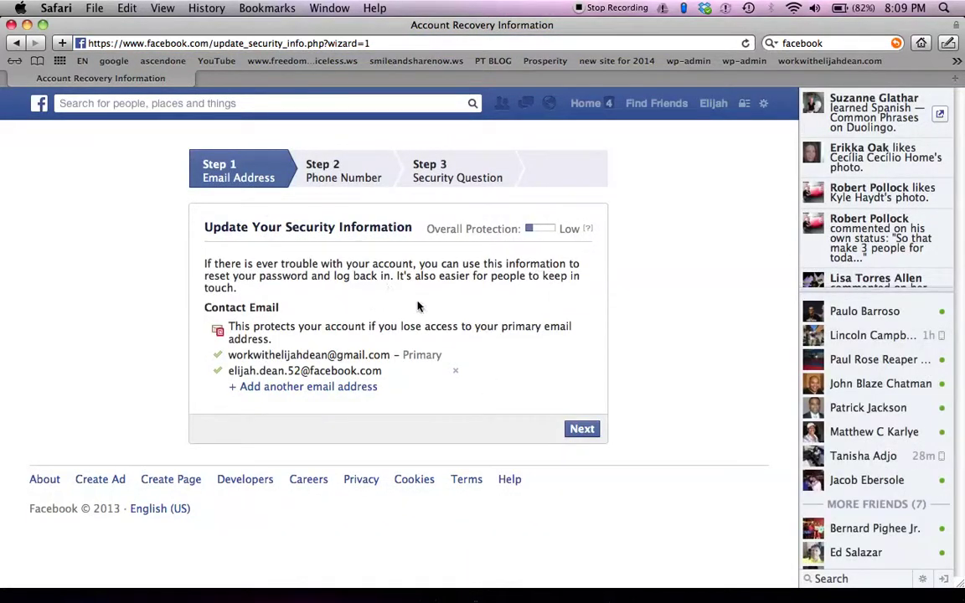
# Continue past the security information wizard and go to the user's profile Timeline
pyautogui.click(577, 428)
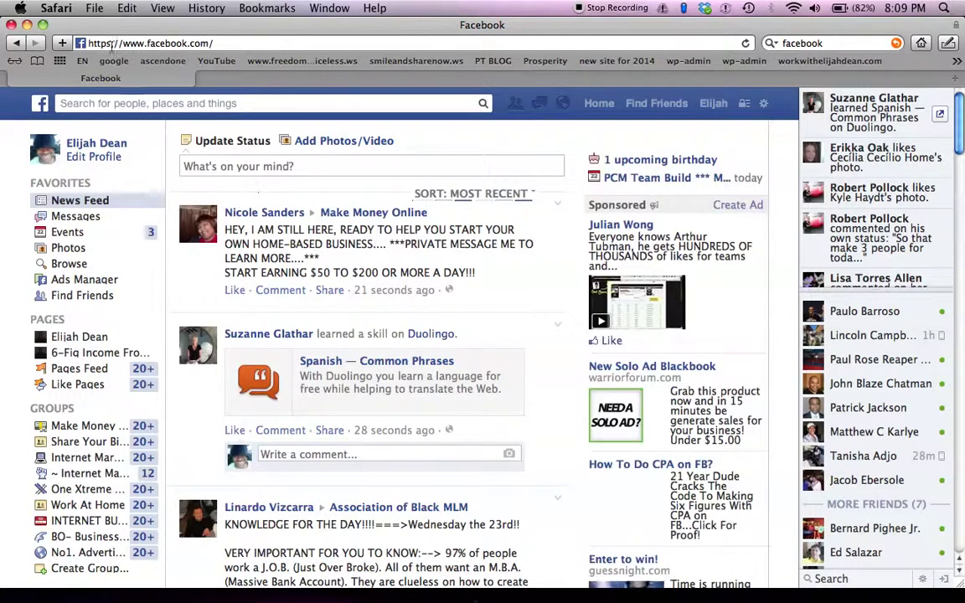
pyautogui.click(223, 44)
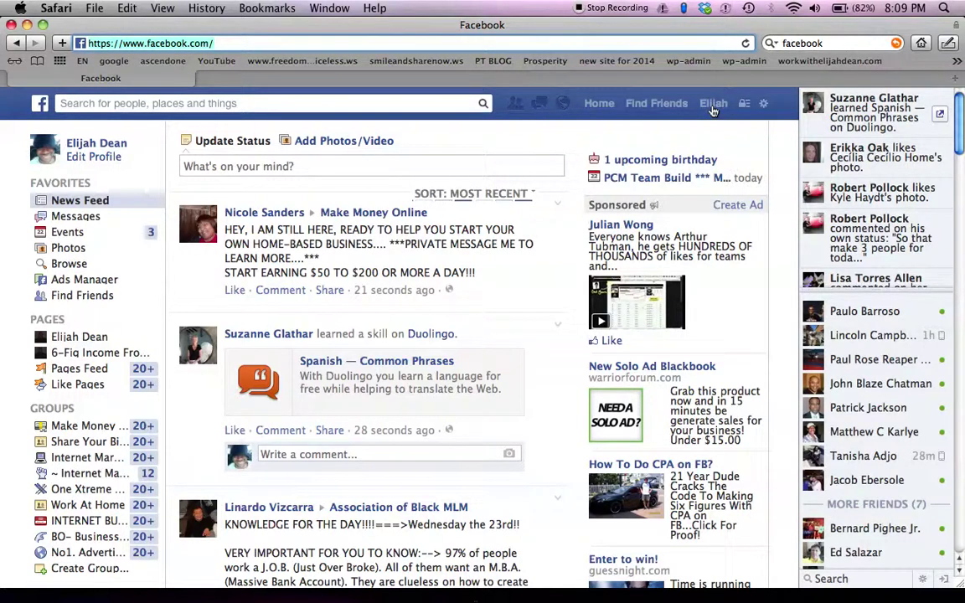
pyautogui.click(713, 104)
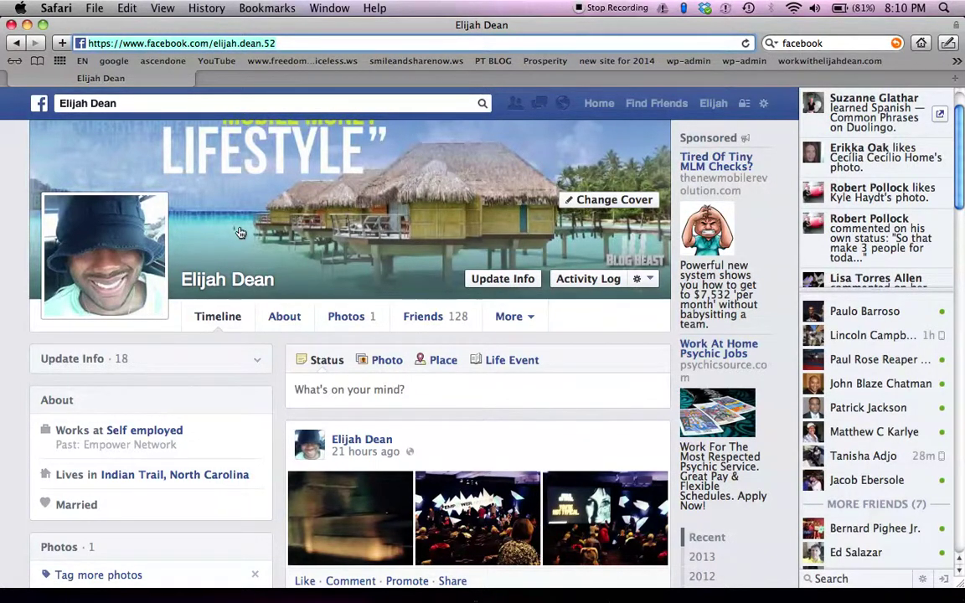
# Show the Exposé overview of all open windows from the Facebook profile page
pyautogui.press('F3')
pyautogui.press('F3')
pyautogui.press('F3')
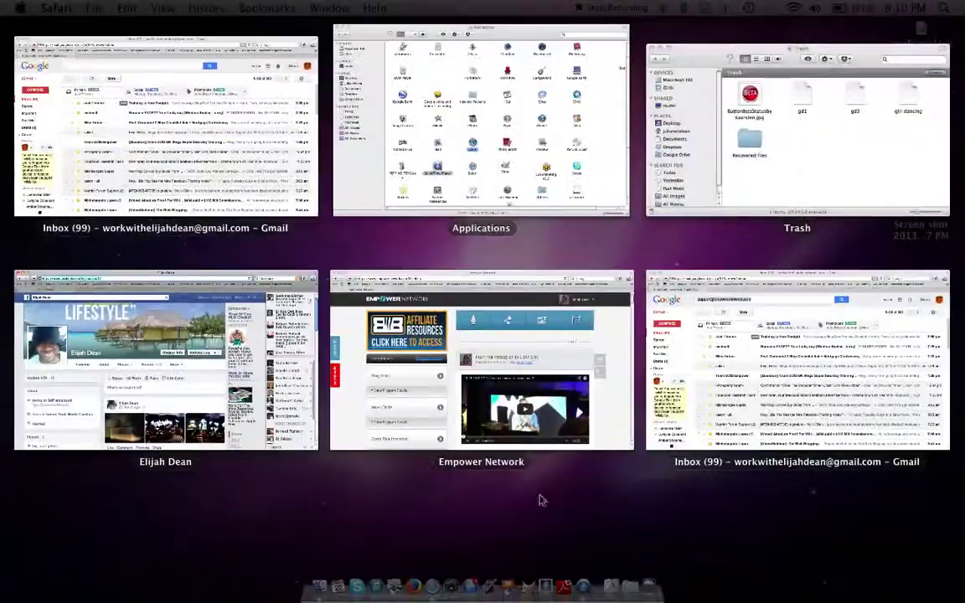
# In Empower Network, start a new text post with 'FACEBOOK ME' in Description, selected for linking
pyautogui.click(608, 278)
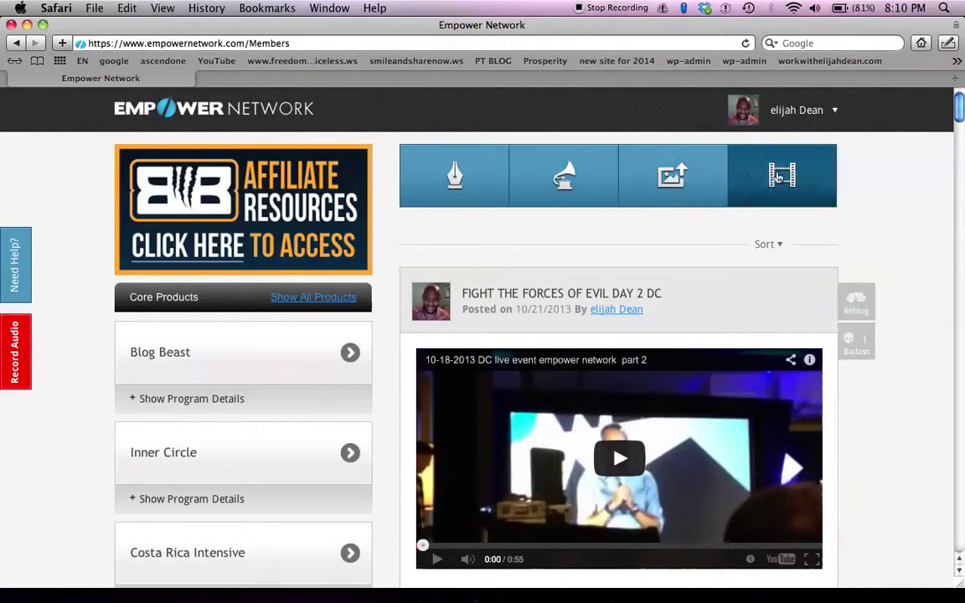
pyautogui.click(453, 173)
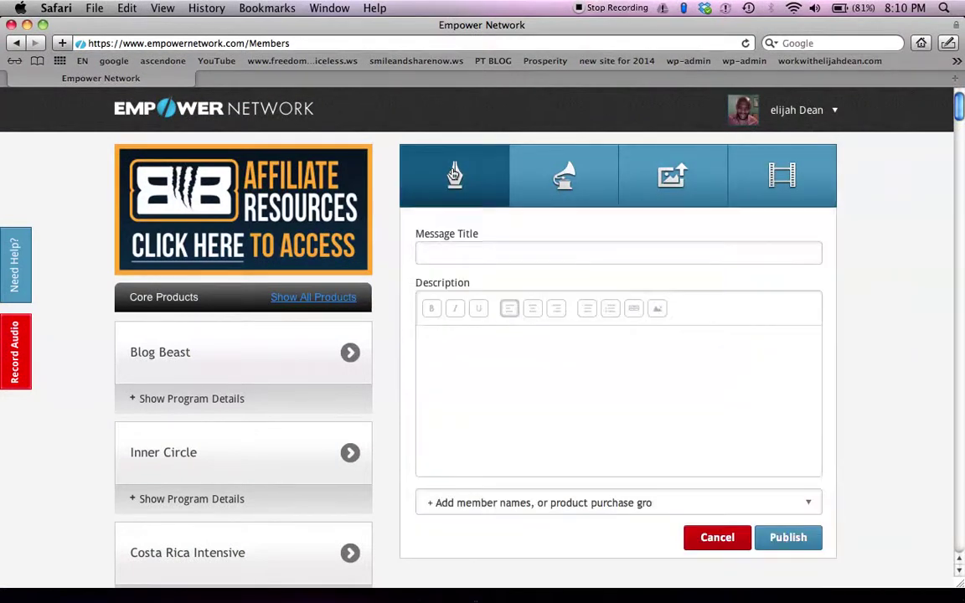
pyautogui.click(588, 428)
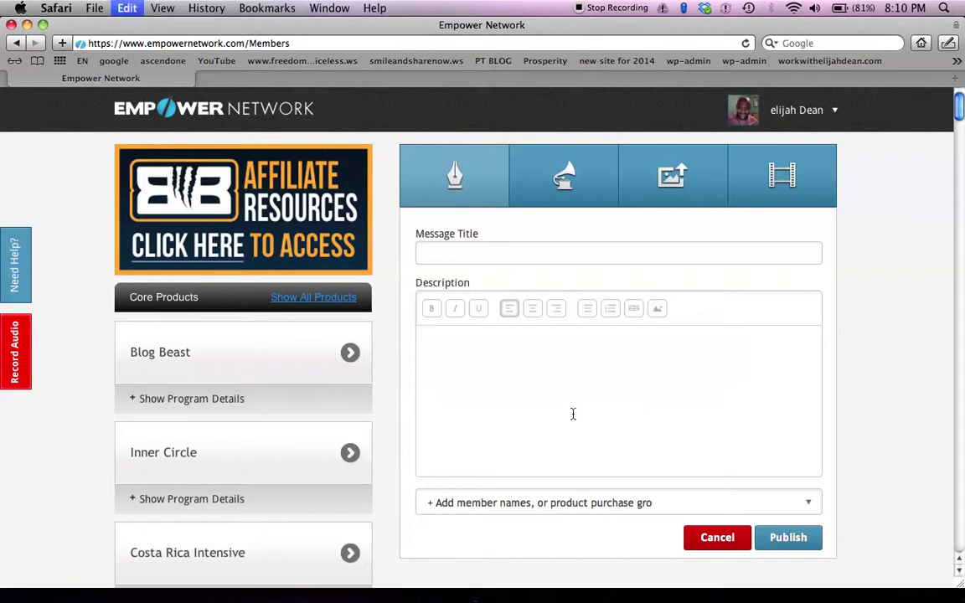
pyautogui.moveTo(641, 349); pyautogui.dragTo(423, 345)
pyautogui.press('super+c')
pyautogui.write('FAC')
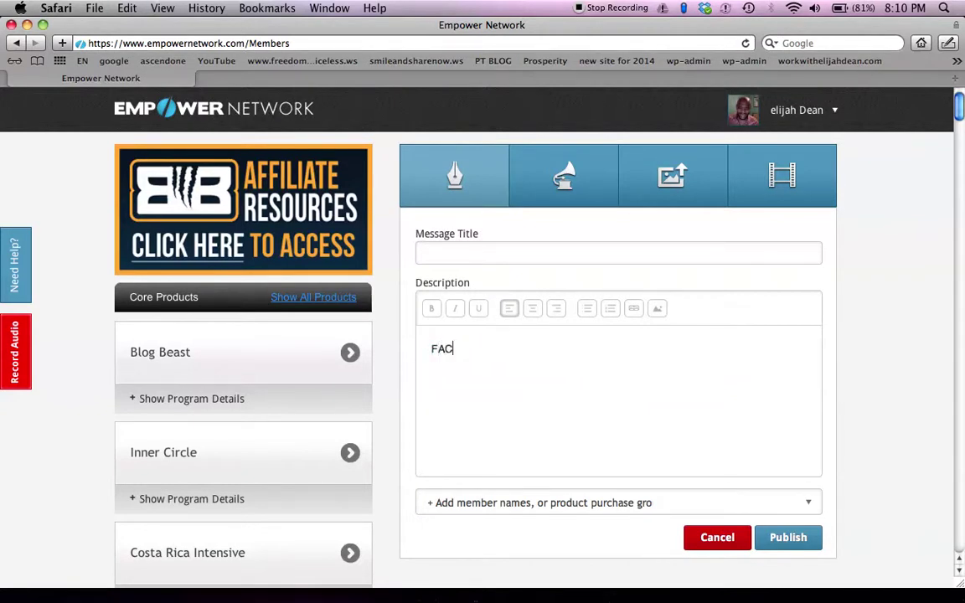
pyautogui.write('EBOOK ME')
pyautogui.moveTo(511, 347); pyautogui.dragTo(429, 345)
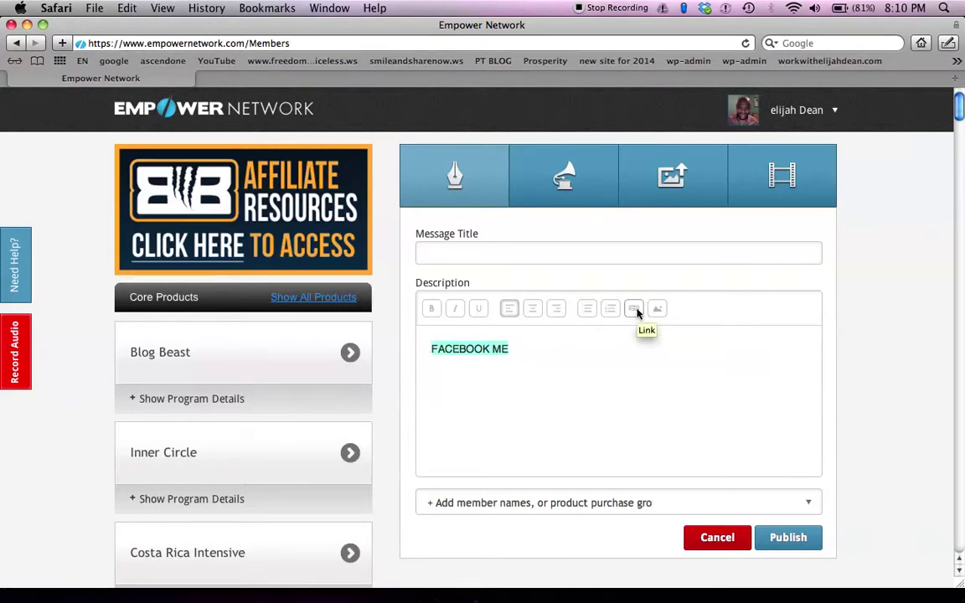
pyautogui.click(635, 310)
# Paste the Facebook profile URL as the link target for 'FACEBOOK ME' and apply it
pyautogui.click(373, 263)
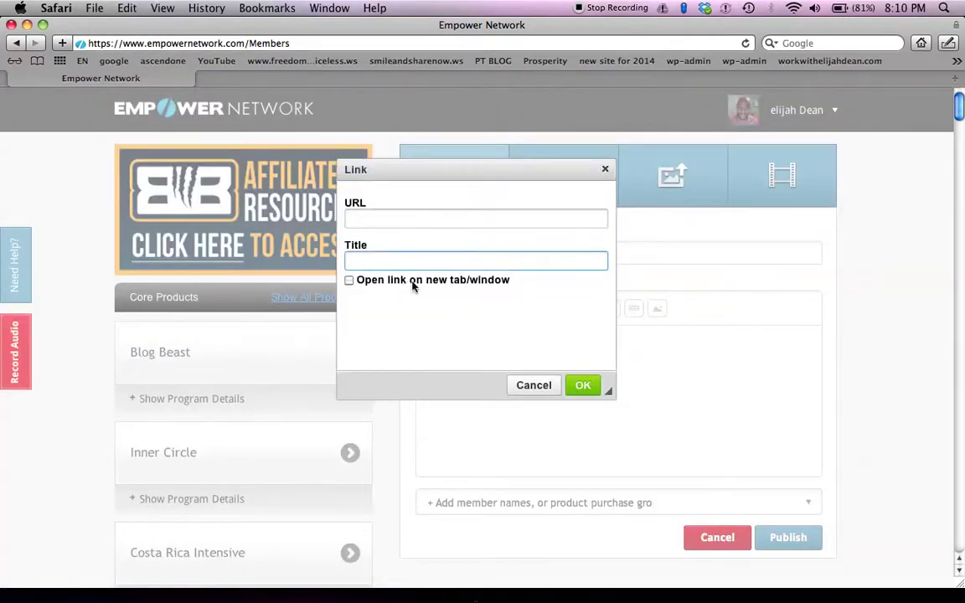
pyautogui.click(397, 219)
pyautogui.press('super+v')
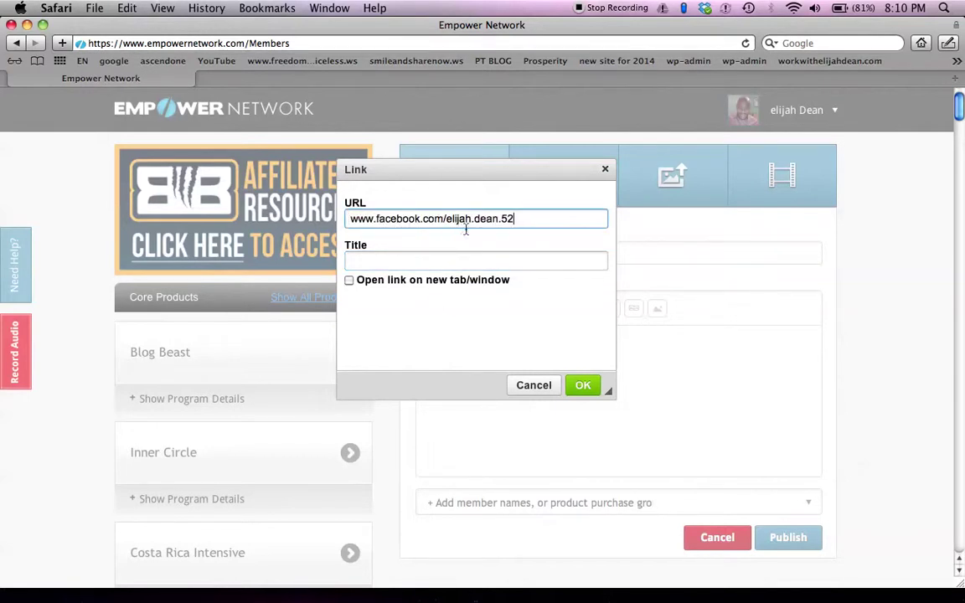
pyautogui.click(582, 386)
pyautogui.click(582, 387)
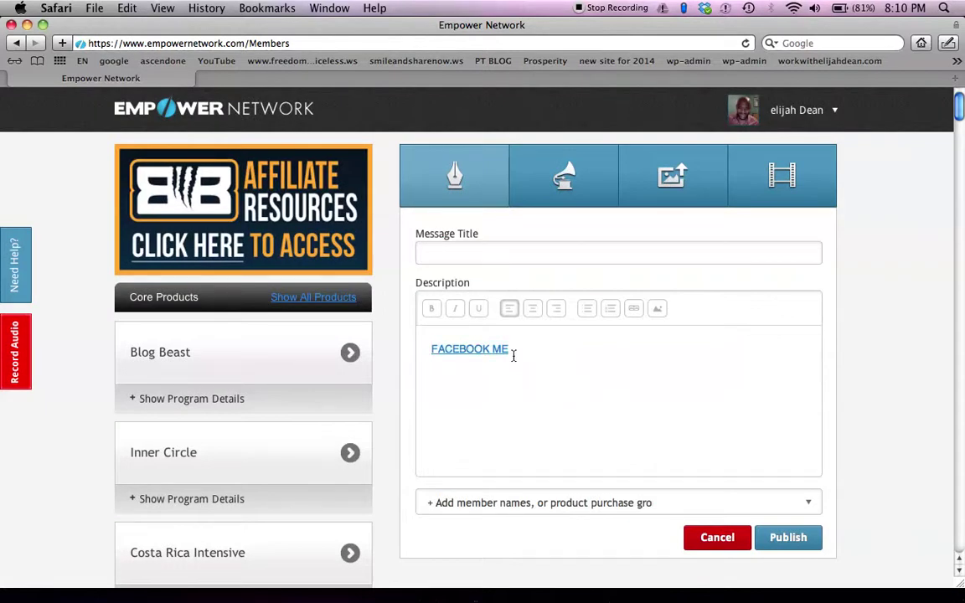
pyautogui.click(507, 349)
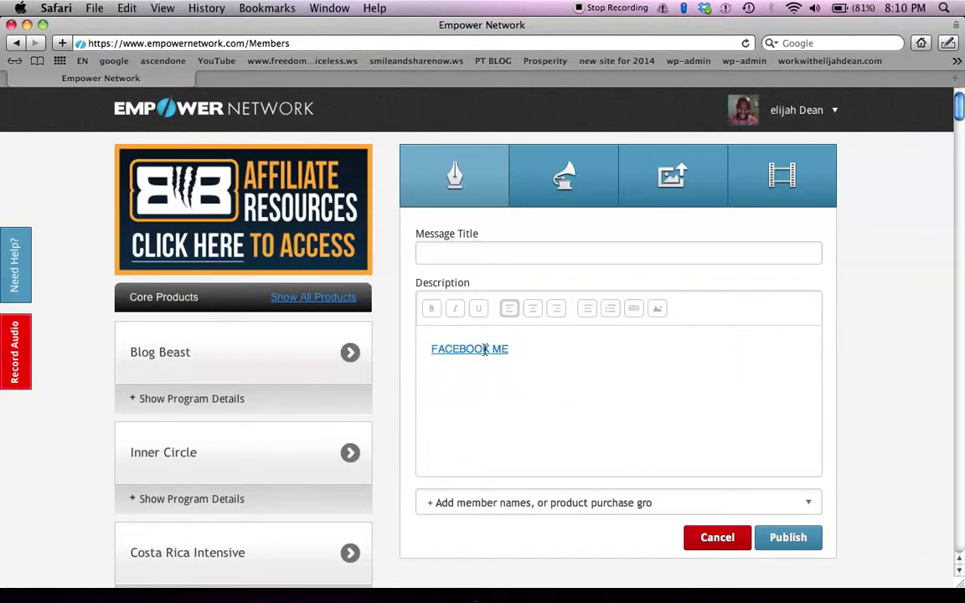